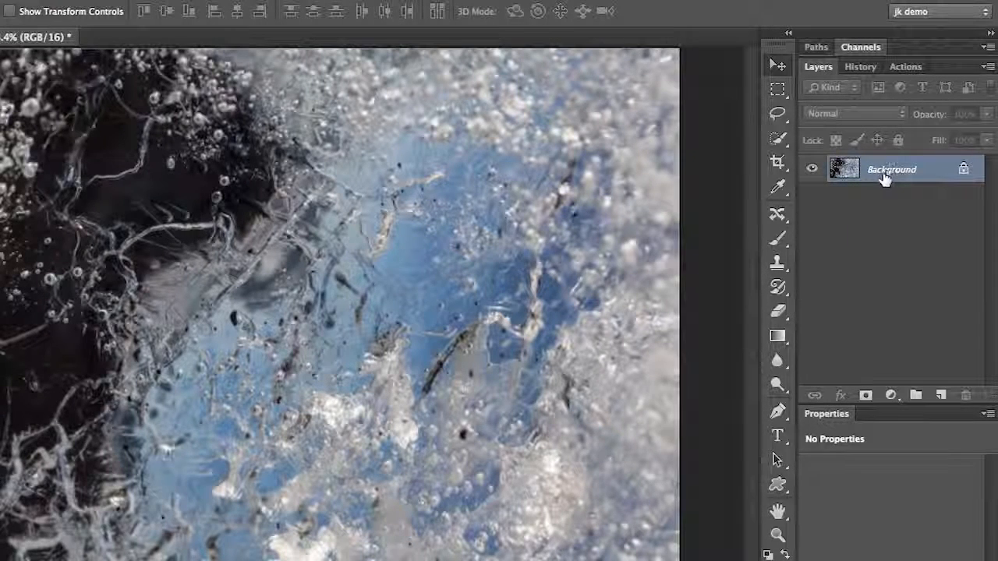
- Convert the Background into a regular layer and add a Reveal All vector mask to it
alt+double_click(885, 178)
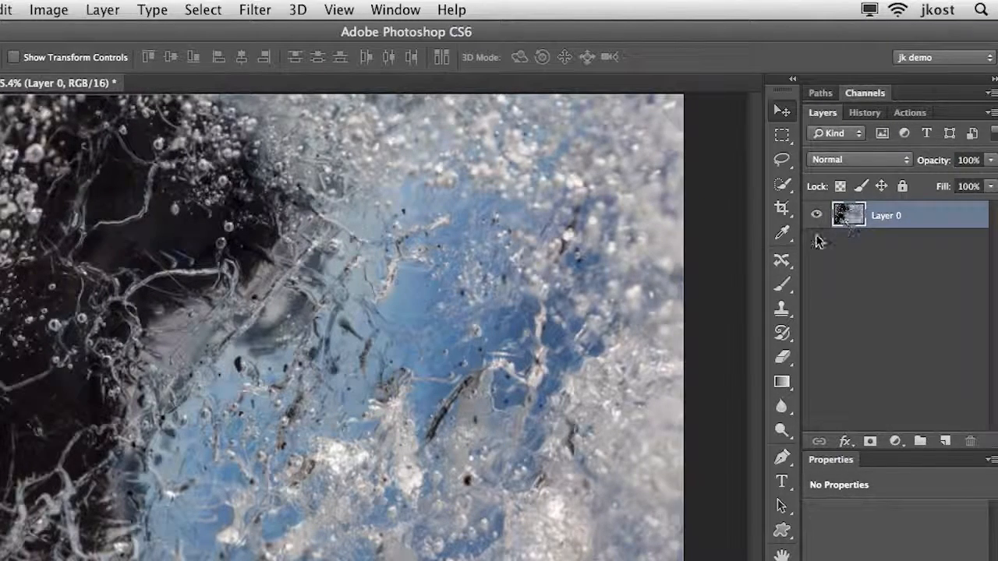
click(104, 11)
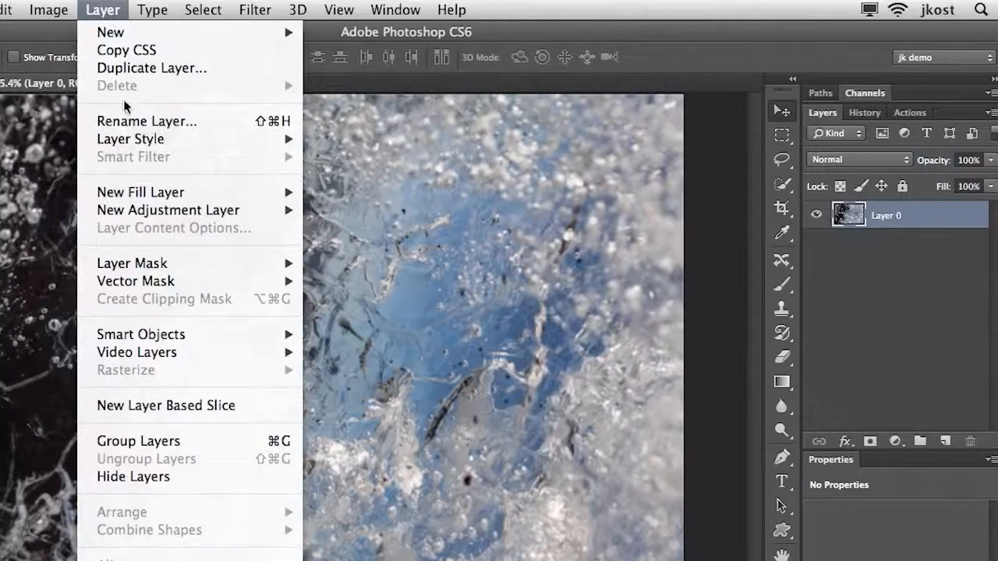
mouse_move(176, 277)
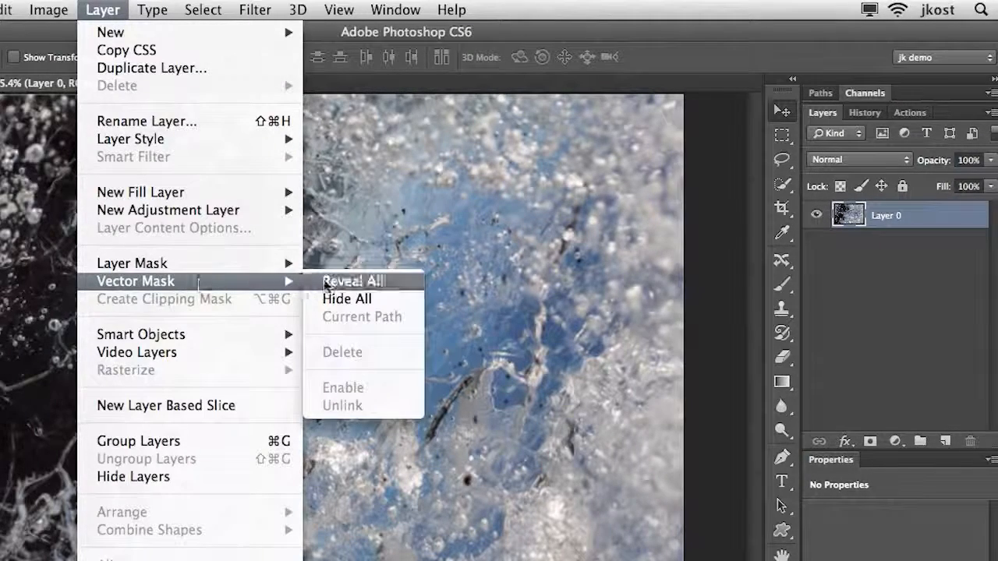
click(363, 287)
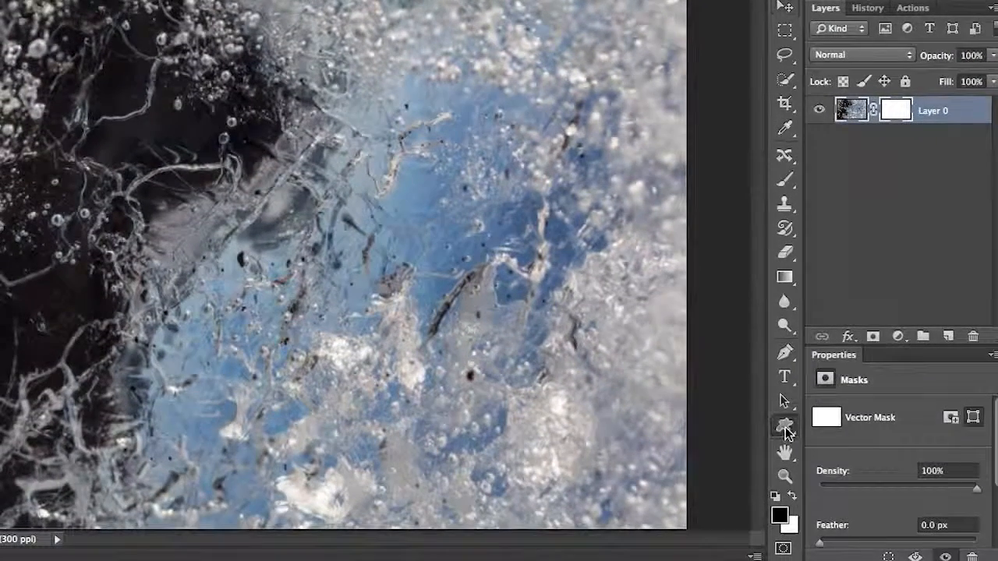
- Activate the Custom Shape tool and look through its shape presets and the loadable shape sets, keeping the snowflake shape
click(783, 537)
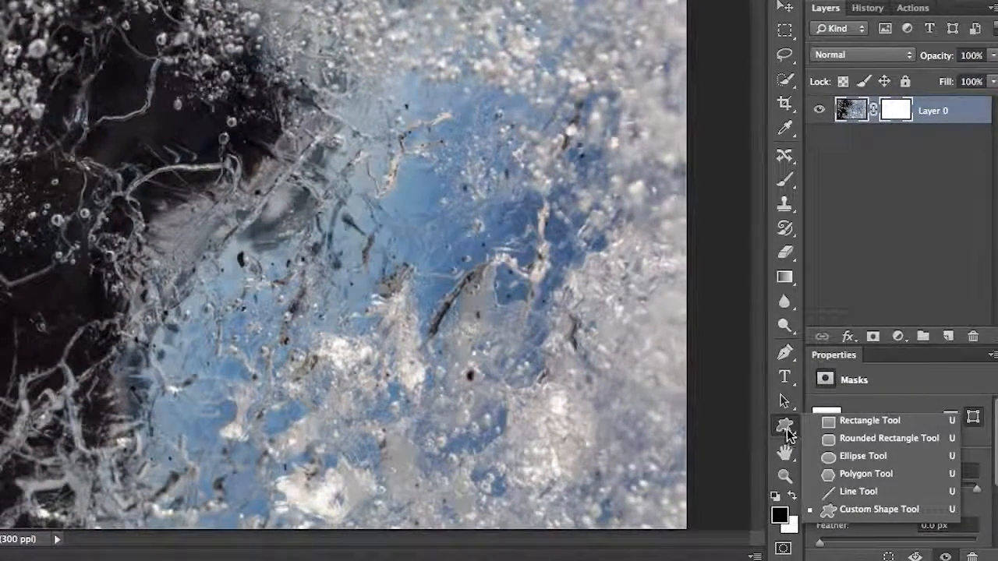
click(864, 511)
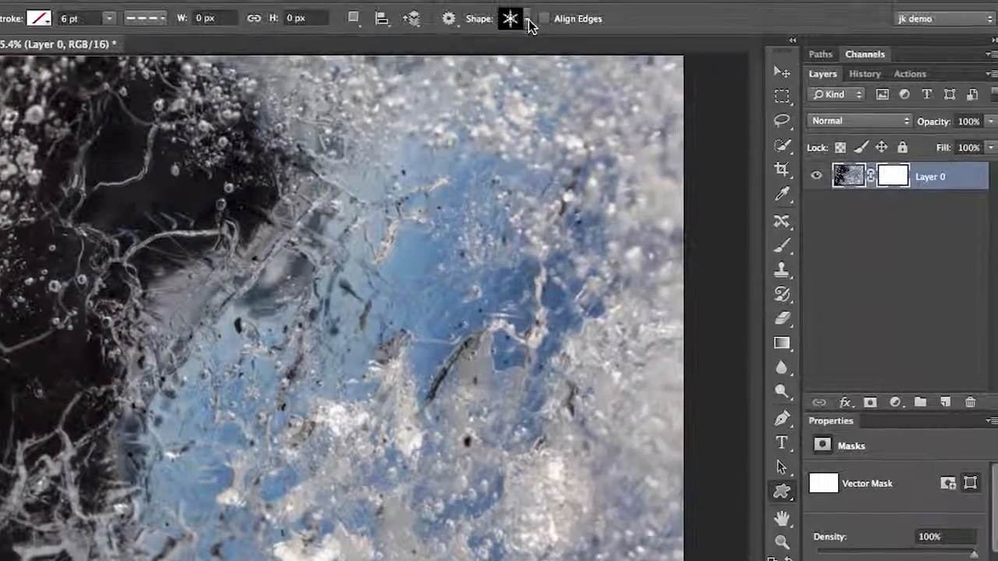
click(530, 22)
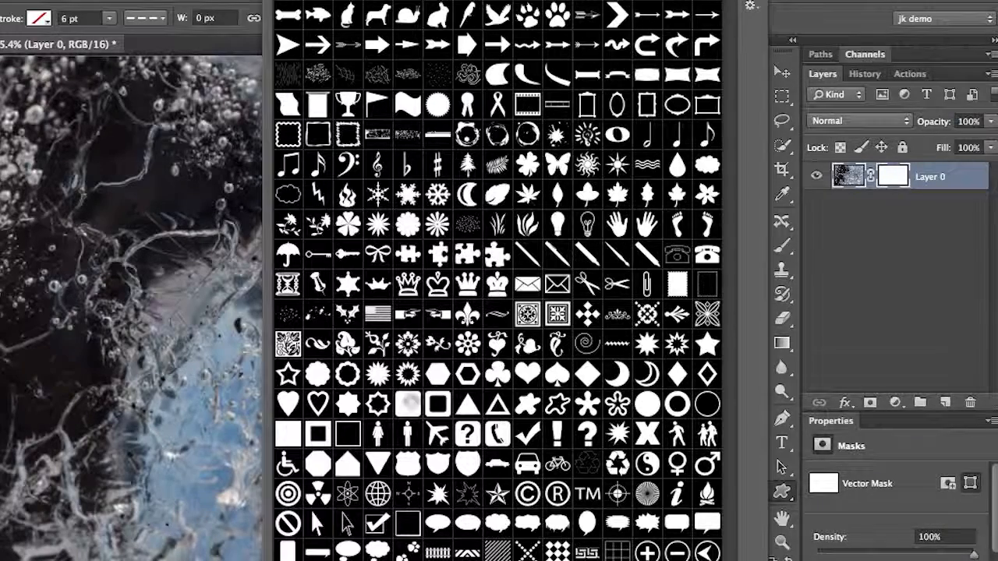
click(752, 9)
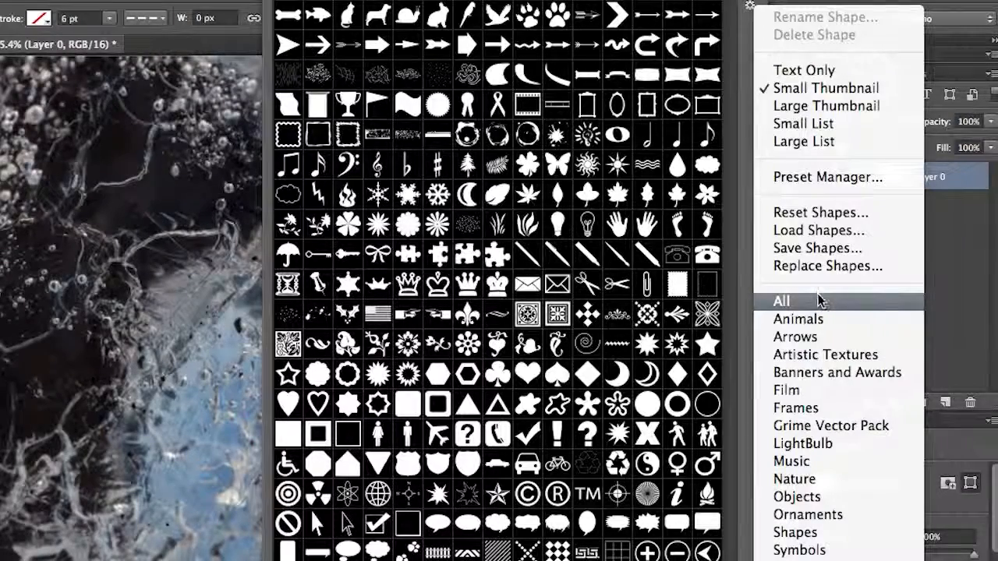
click(48, 359)
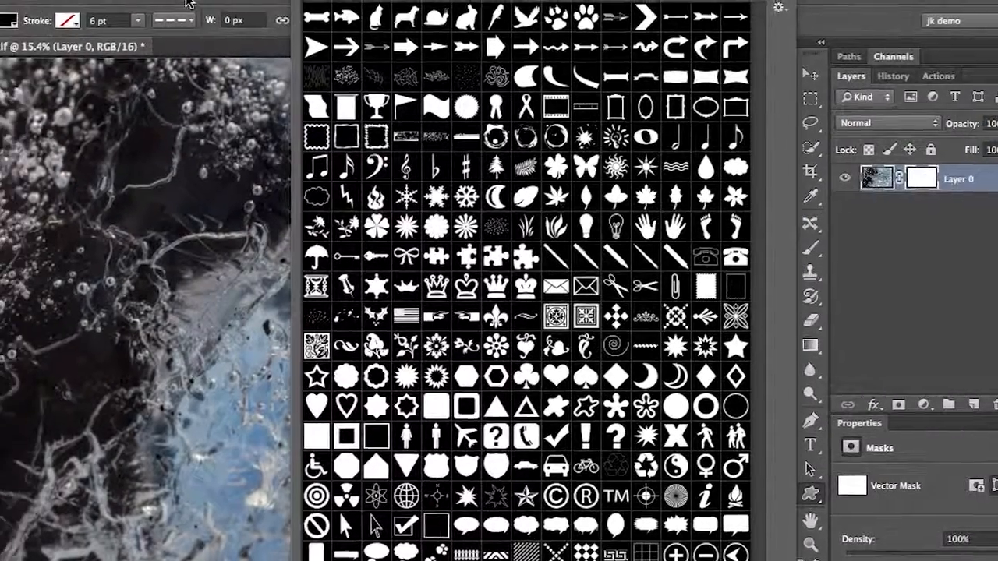
click(190, 4)
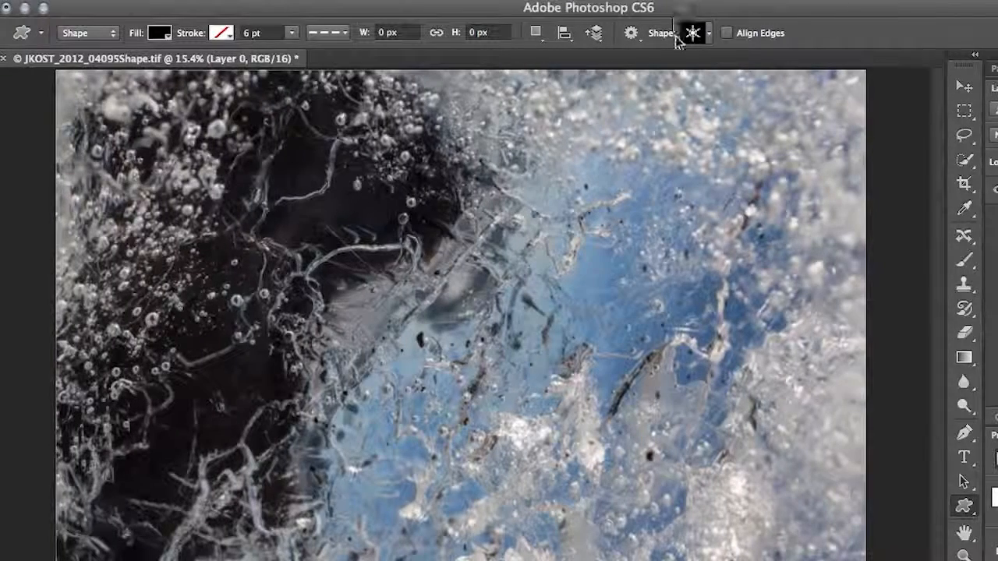
- Set the Custom Shape tool to Path mode and draw a snowflake about 8.4 by 9.7 in in Layer 0's vector mask
click(91, 37)
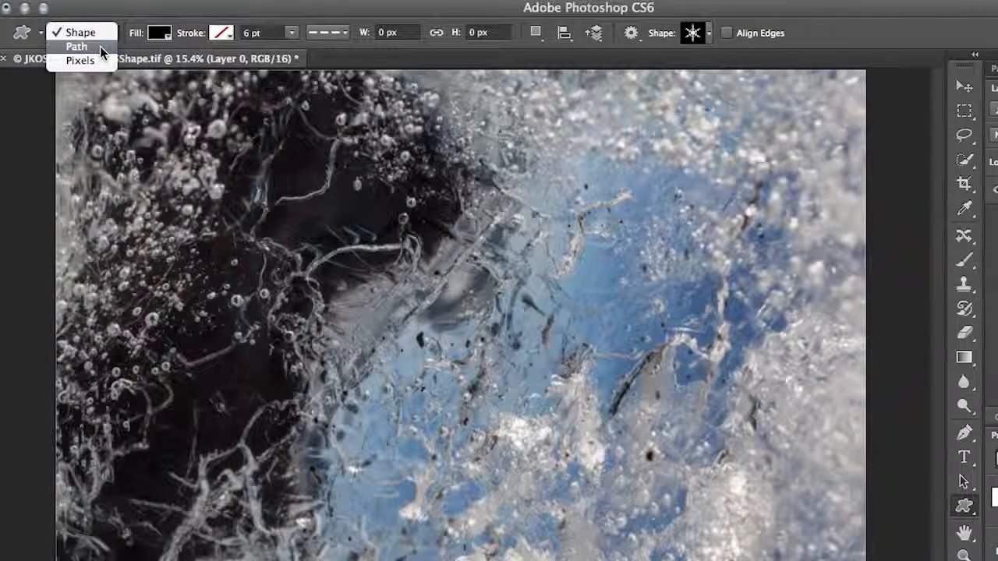
click(100, 46)
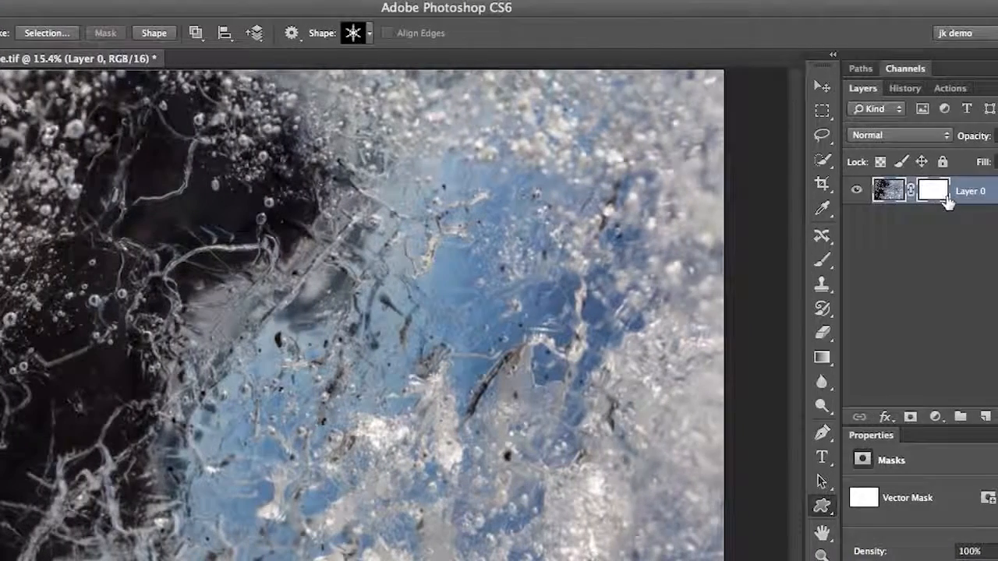
drag(7, 128, 392, 546)
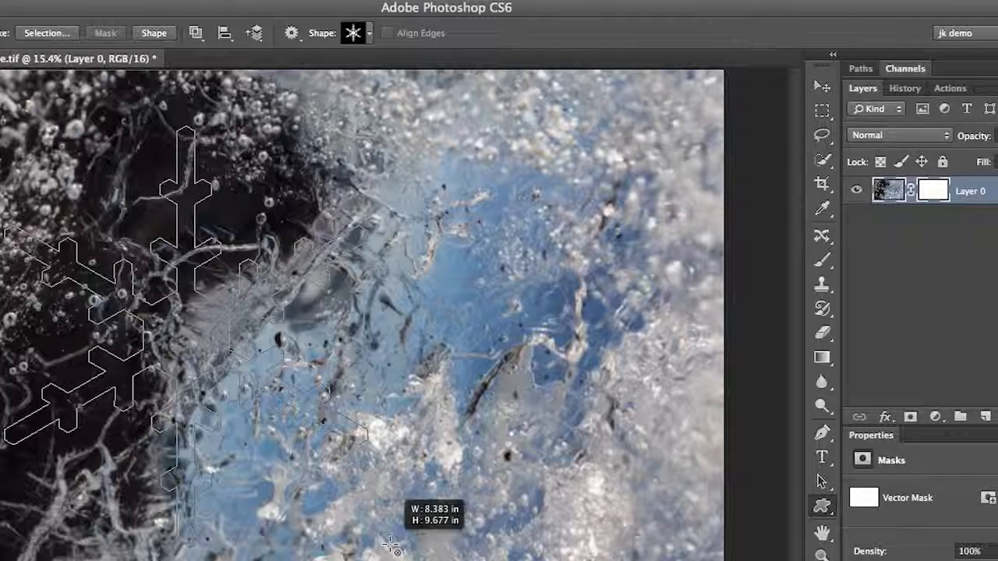
drag(391, 546, 389, 546)
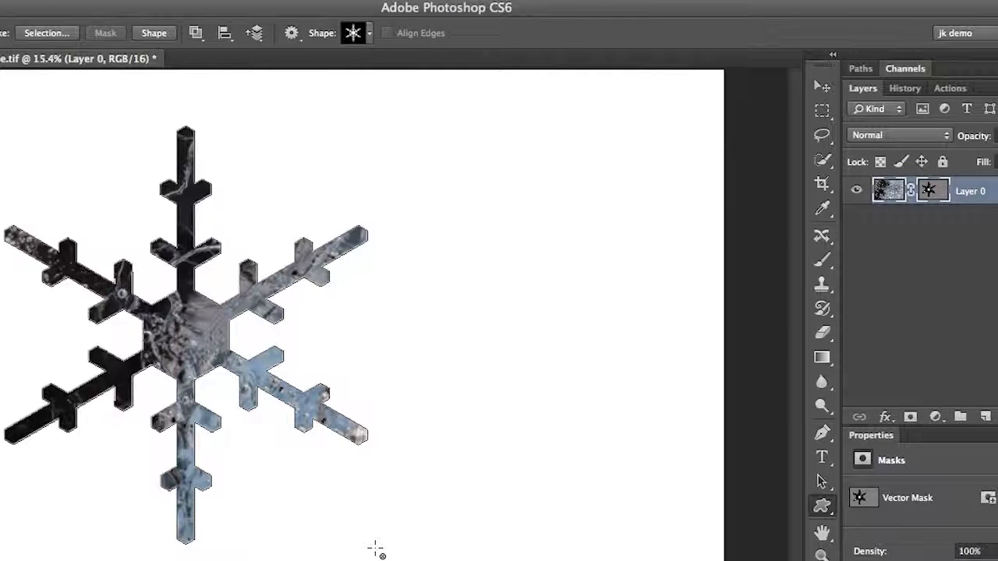
- Add a drop shadow to the masked Layer 0 with angle 128°, distance 64 px and size 43 px
click(886, 416)
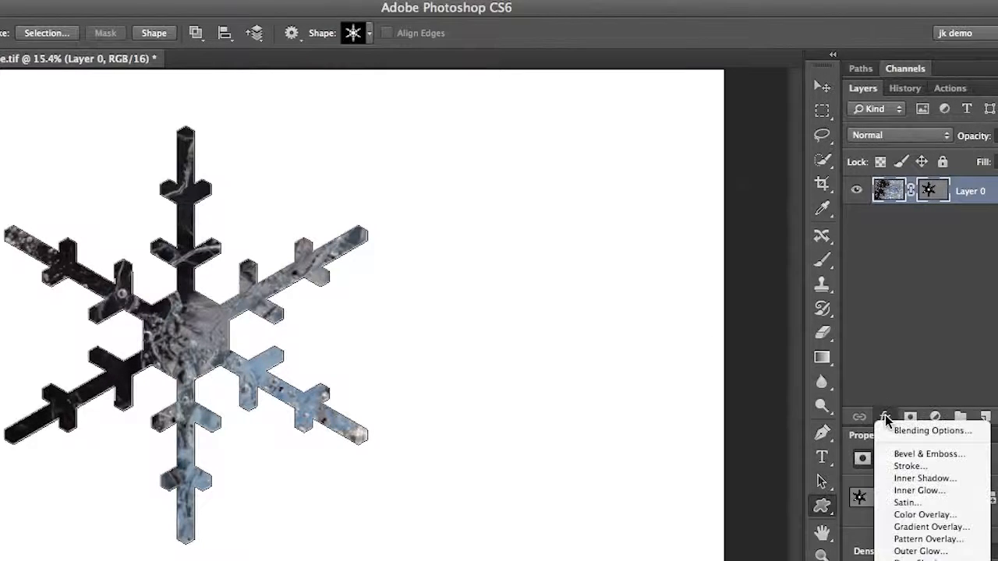
click(911, 551)
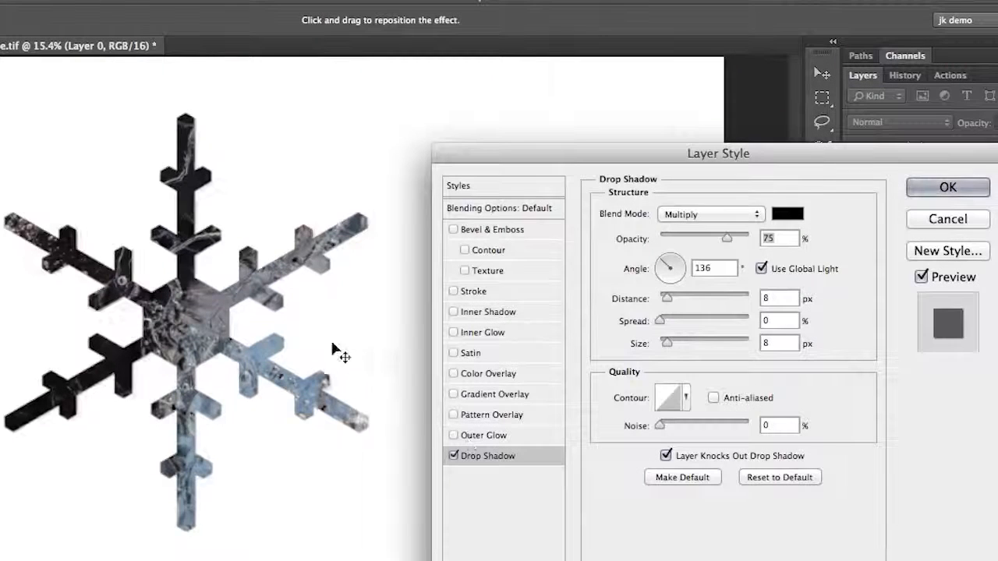
drag(320, 336, 320, 338)
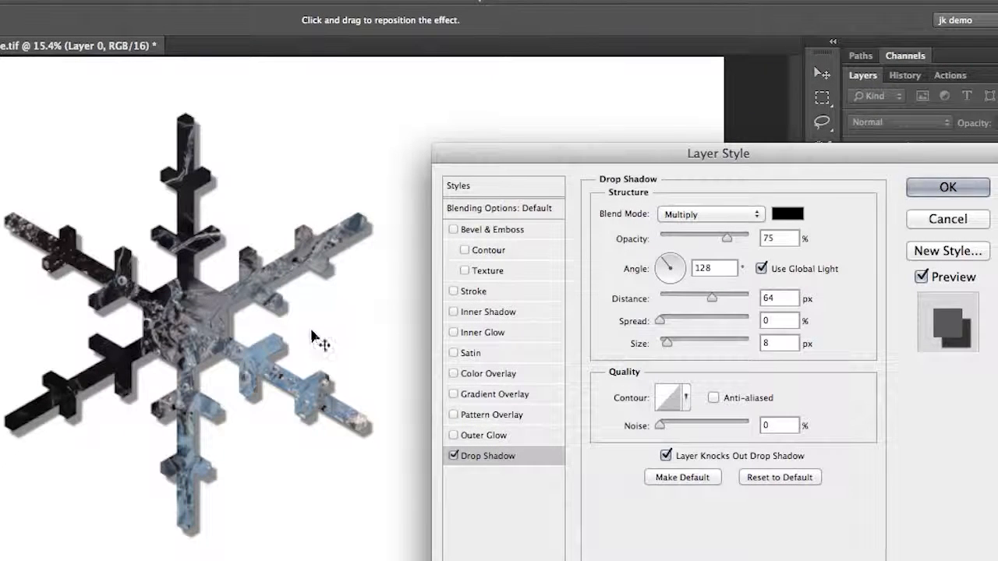
drag(670, 347, 680, 350)
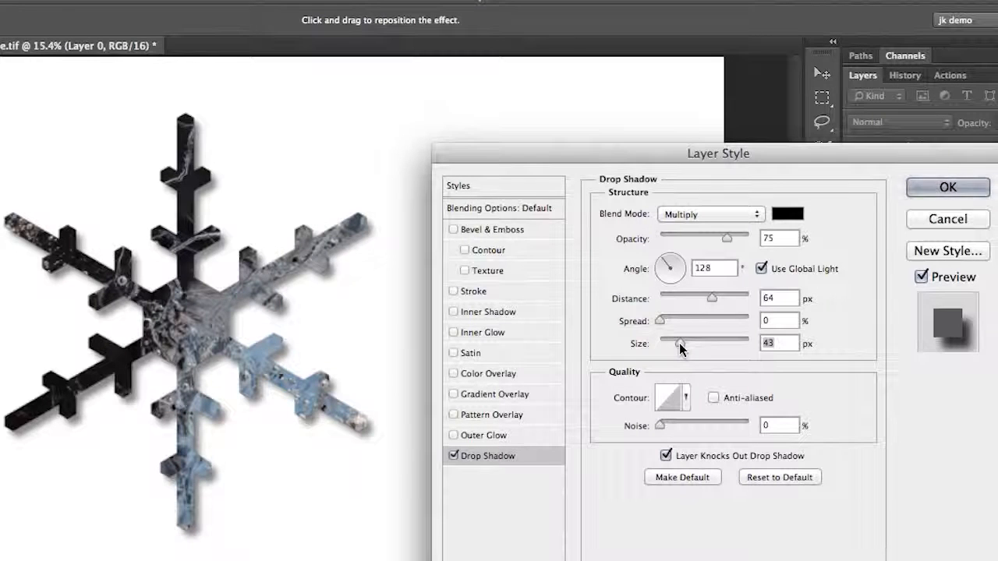
click(948, 187)
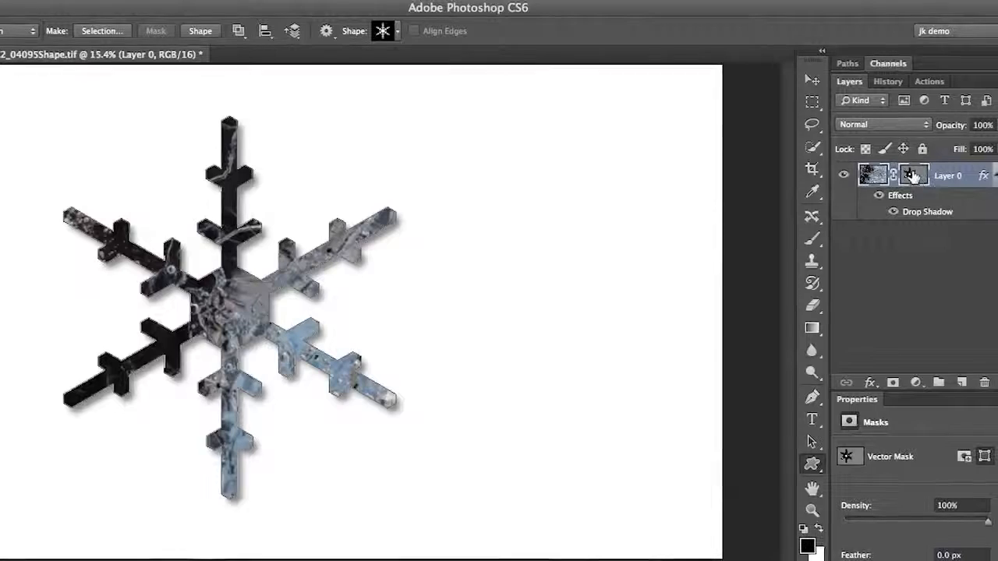
- Delete Layer 0's vector mask and, in Shape mode, draw a black snowflake shape layer about 2493 by 2863 px
drag(912, 173, 983, 381)
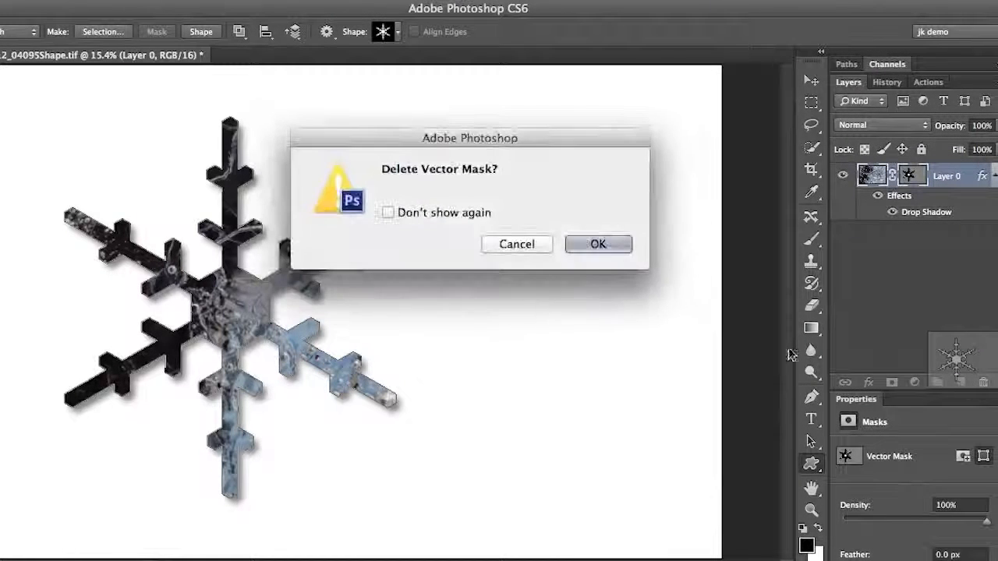
click(598, 248)
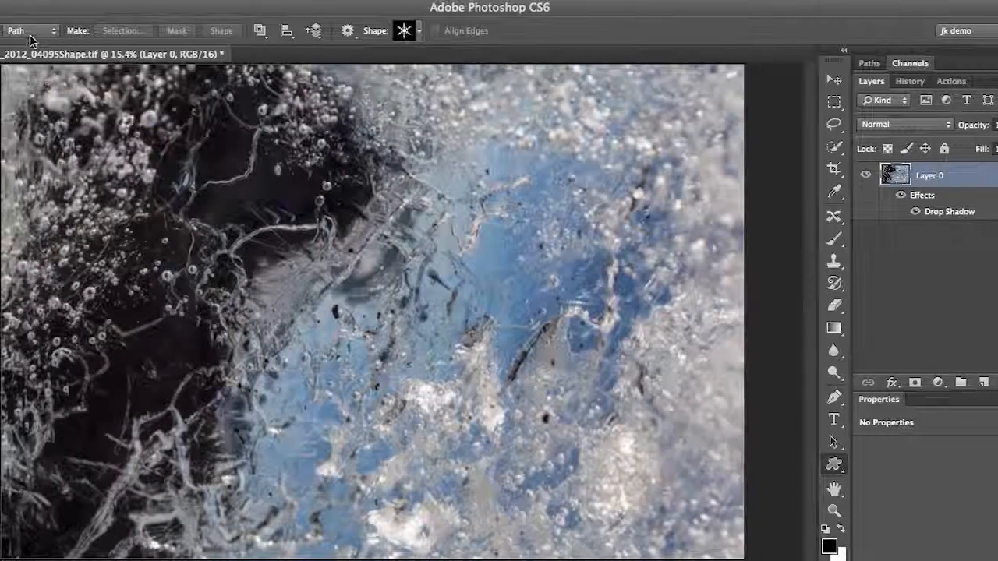
click(9, 30)
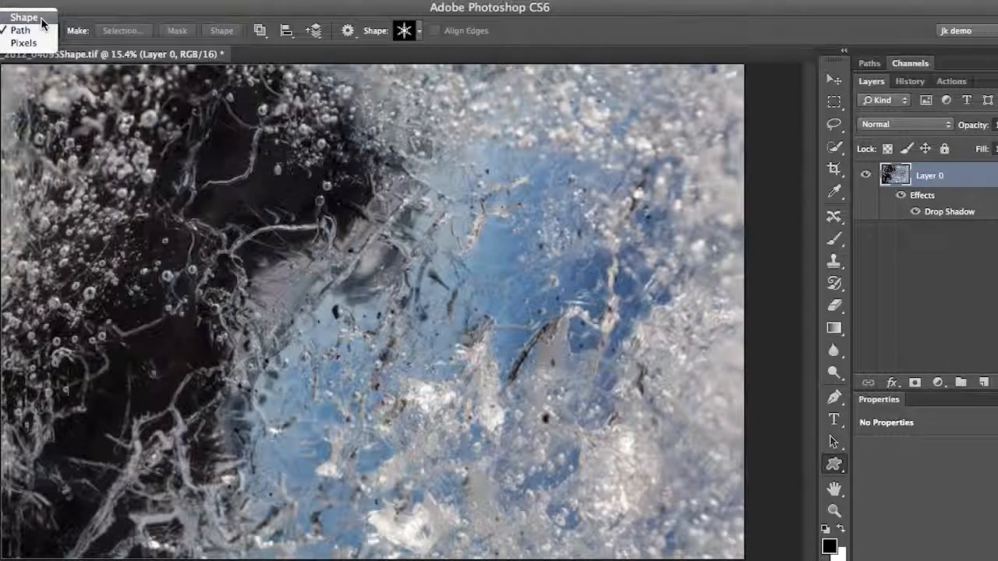
click(41, 18)
mouse_move(85, 102)
mouse_down()
mouse_move(179, 160)
mouse_move(331, 332)
mouse_up()
drag(335, 382, 418, 486)
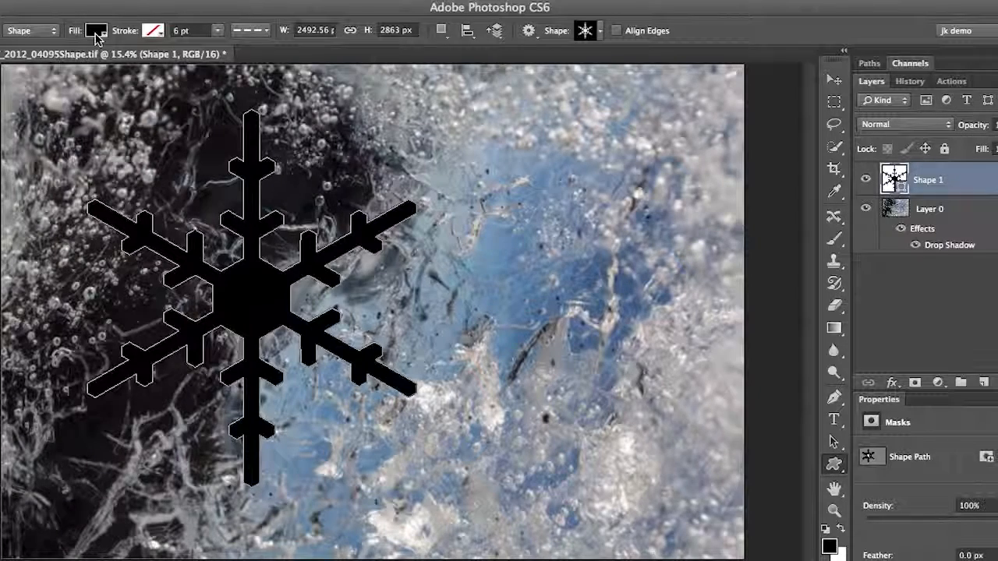
- Try a blue and a green stroke on the snowflake shape, and set its stroke back to none
click(153, 33)
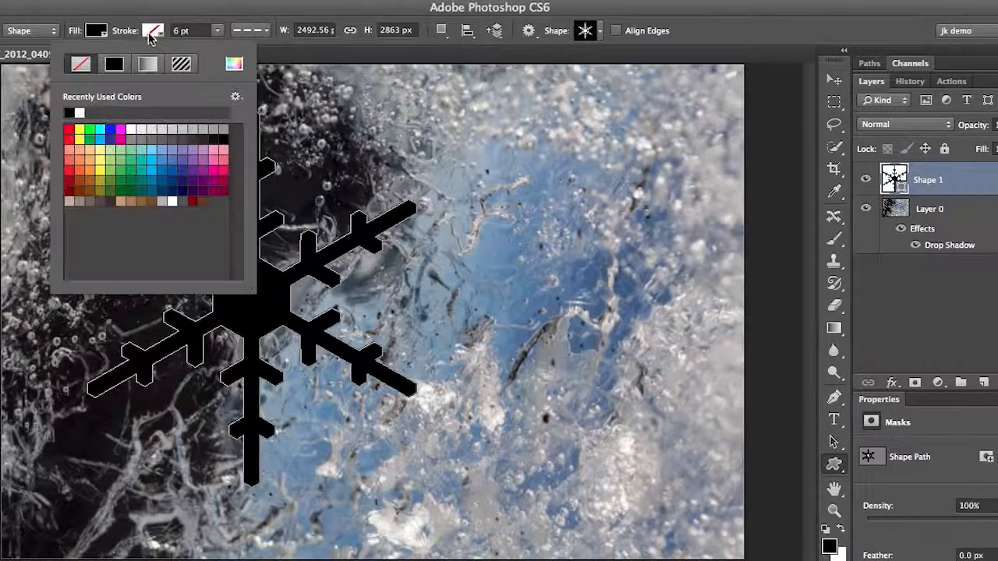
click(160, 169)
click(115, 174)
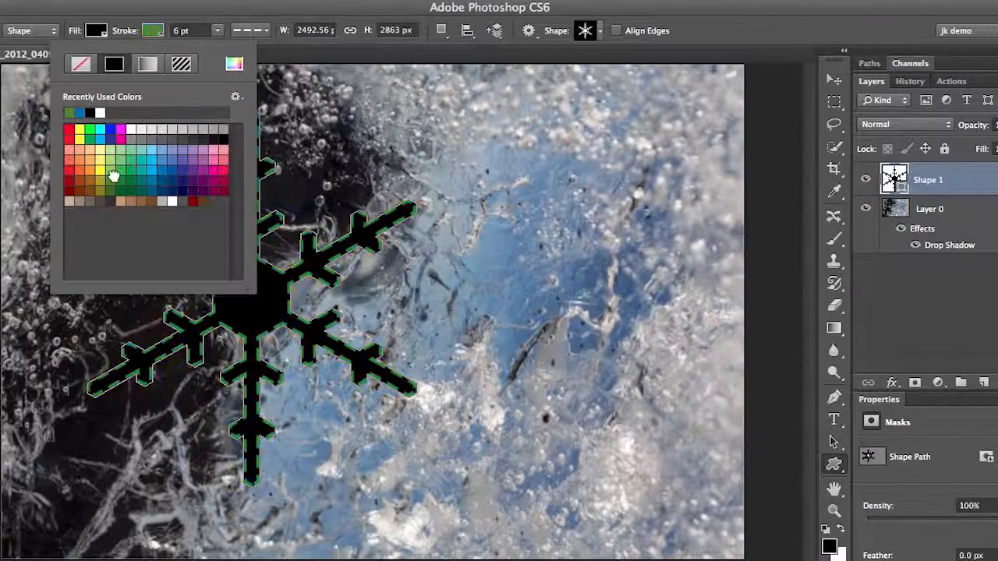
click(81, 65)
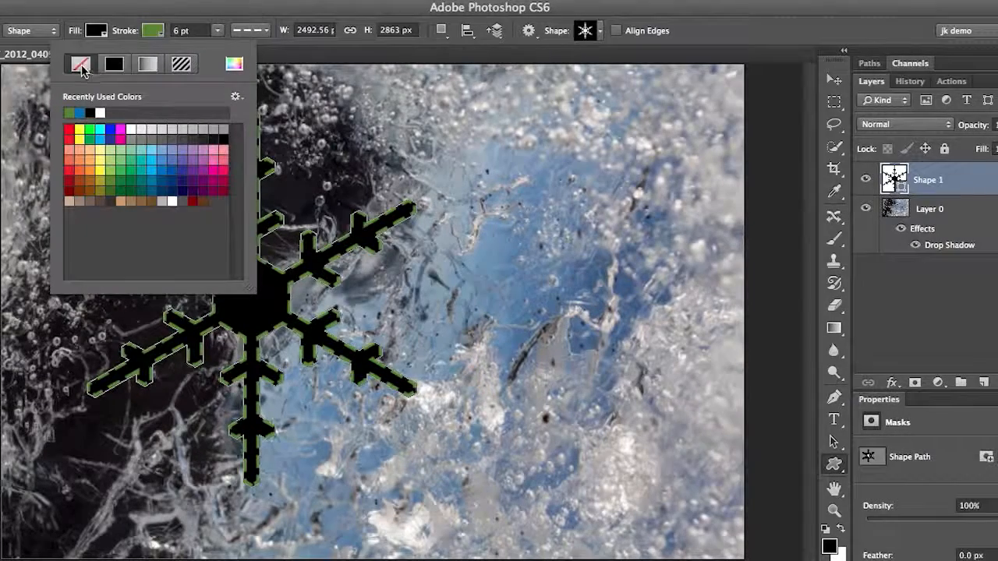
click(121, 31)
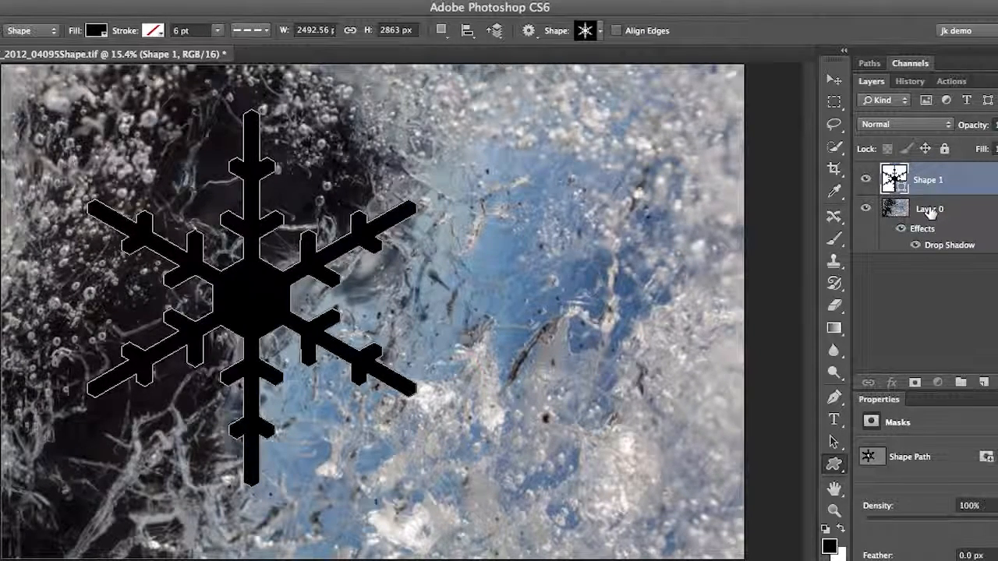
- Place Layer 0 above Shape 1 as a clipping mask and move its drop shadow effect onto Shape 1
drag(930, 212, 925, 173)
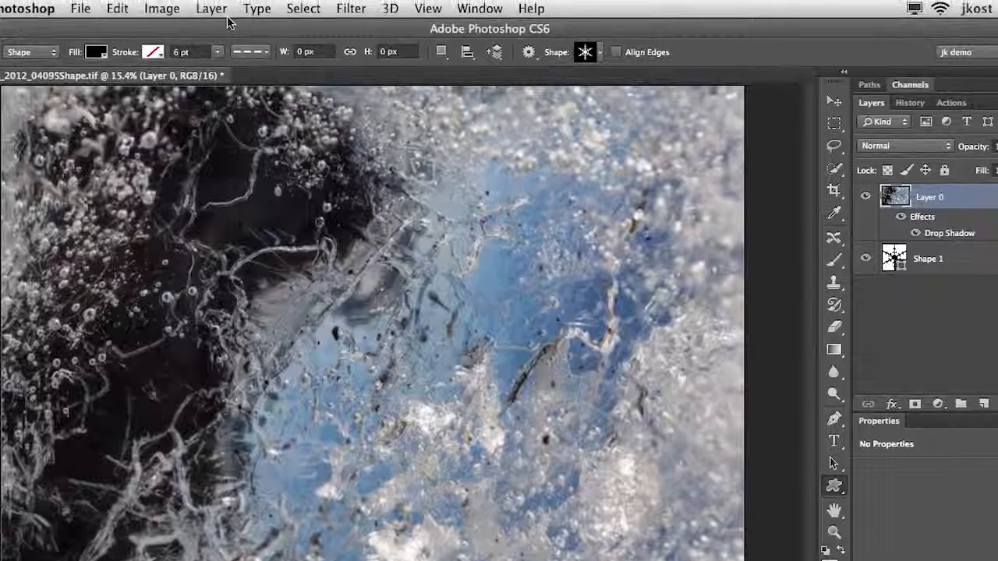
click(214, 10)
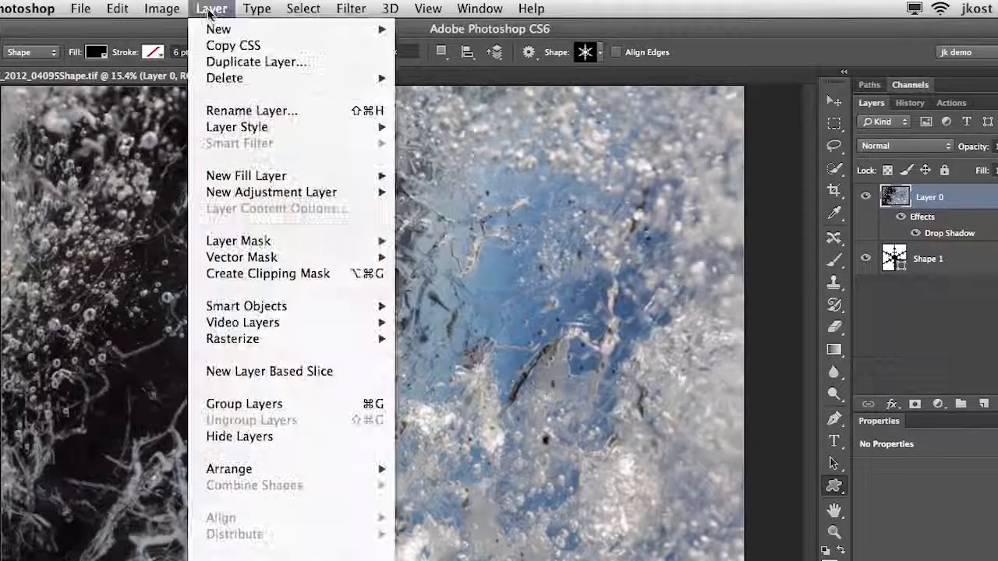
click(259, 274)
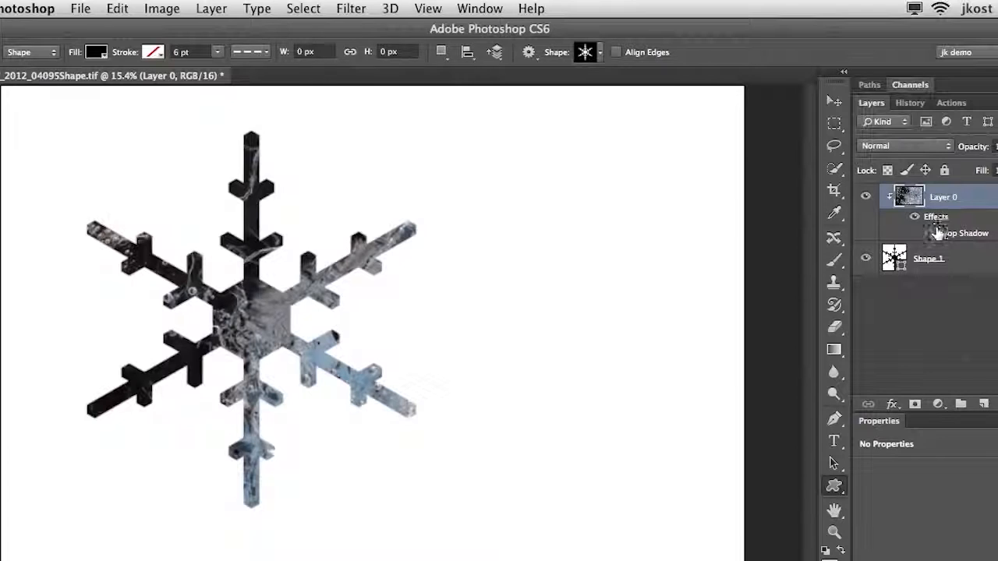
drag(939, 233, 941, 269)
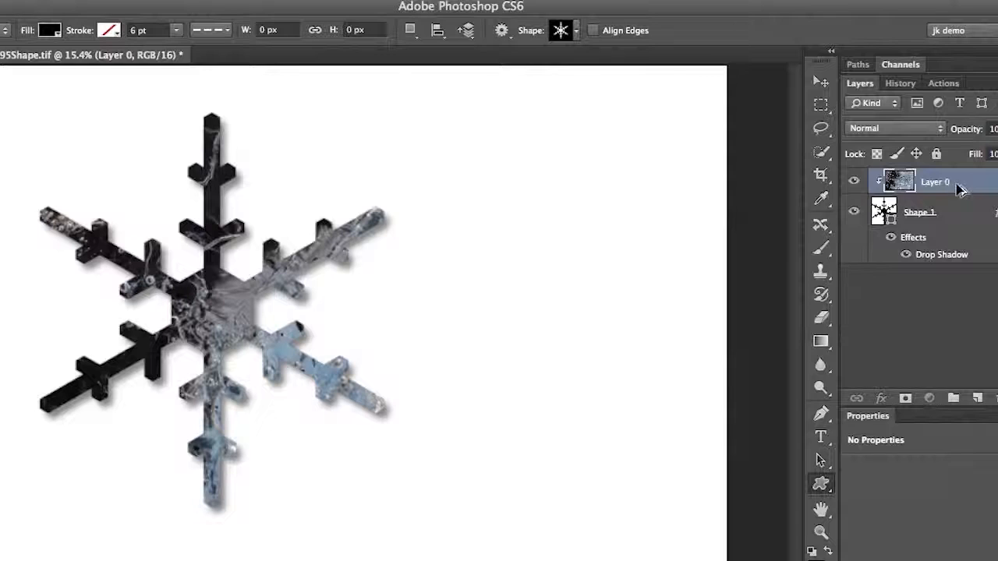
- Duplicate Layer 0 beneath the Shape 1 layer and set the copy's opacity to 50%
drag(947, 237, 942, 277)
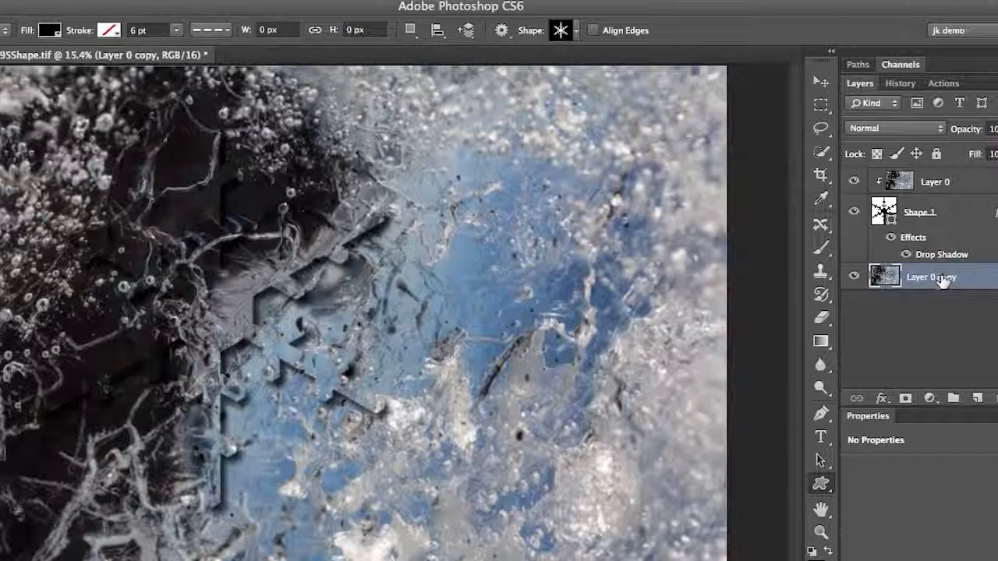
key(v)
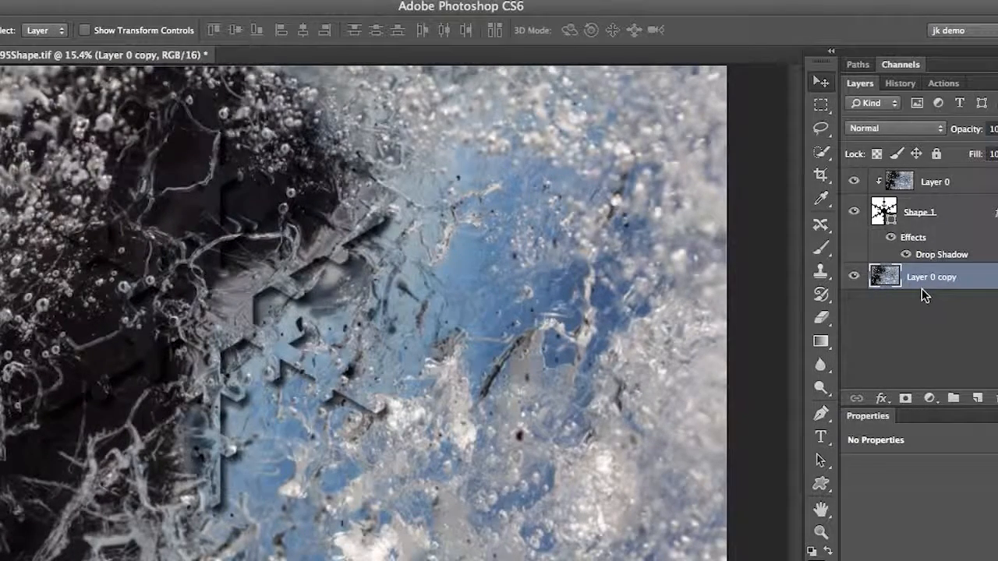
key(5)
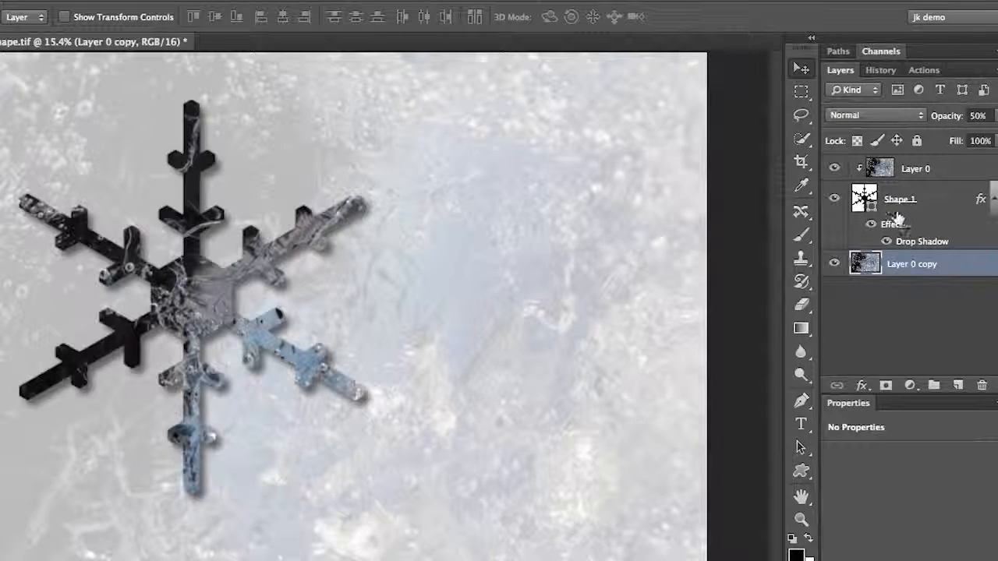
- Delete the Shape 1 layer
drag(914, 201, 982, 384)
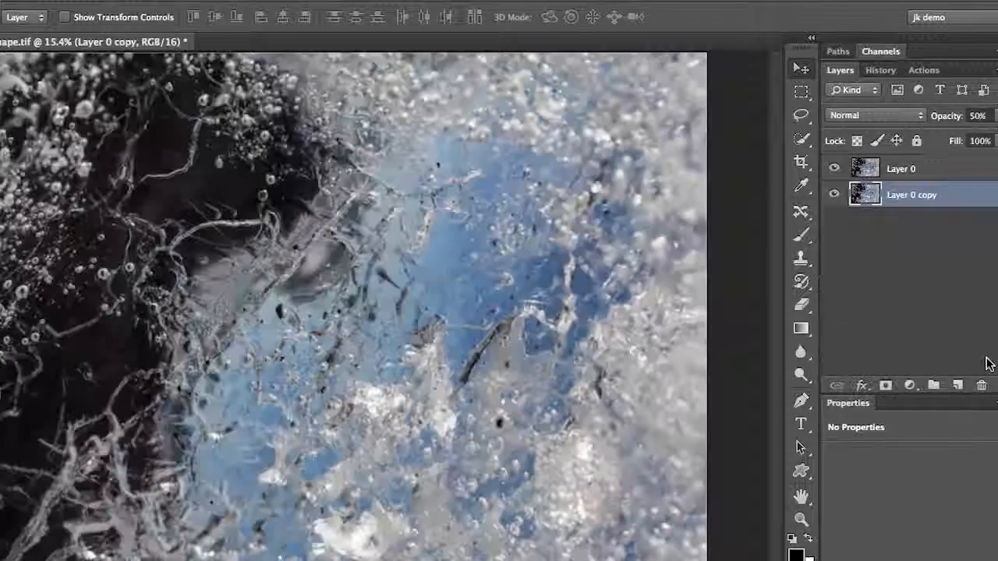
- Delete Layer 0 and set the opacity of Layer 0 copy to 100%
drag(930, 172, 982, 384)
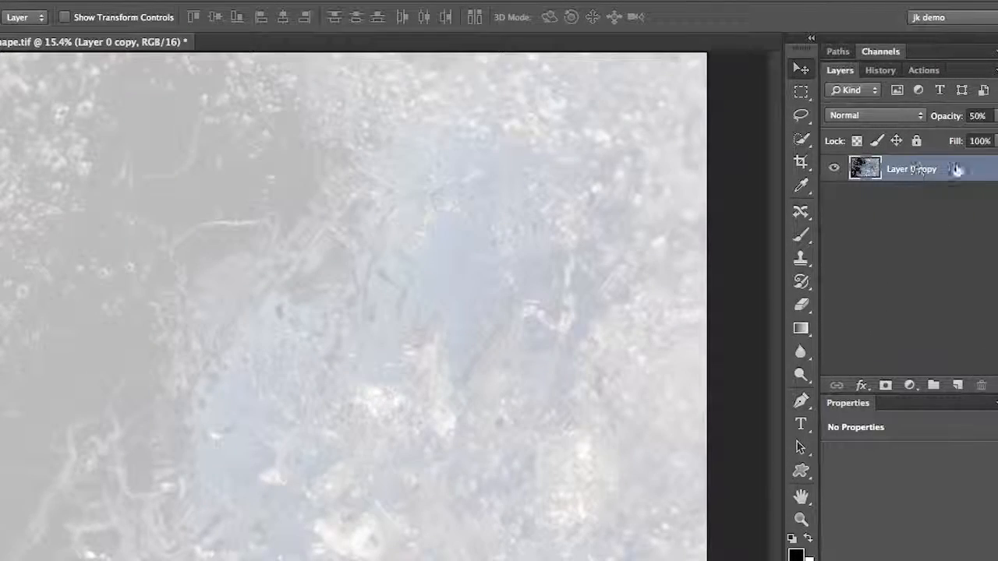
click(995, 116)
drag(967, 139, 997, 139)
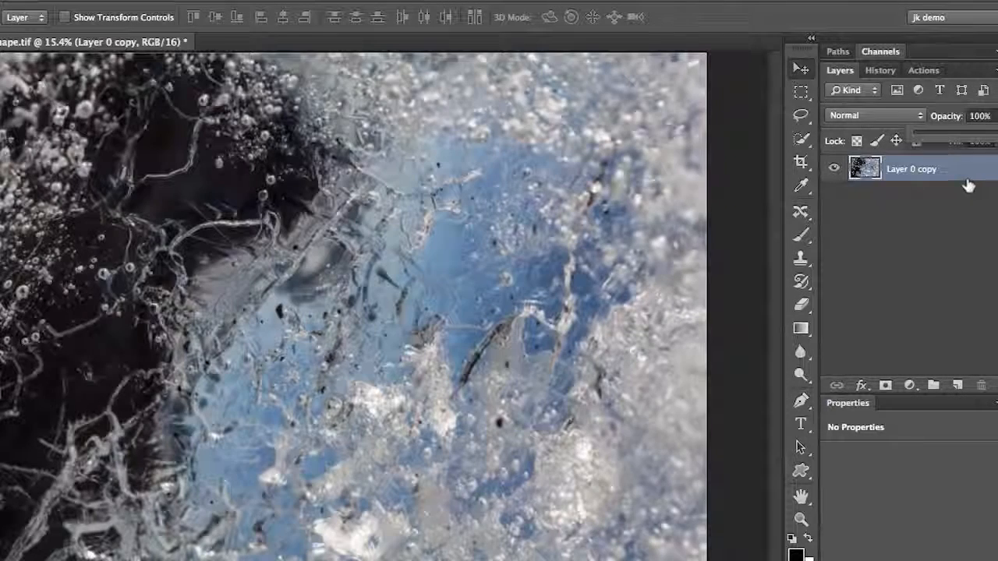
click(956, 178)
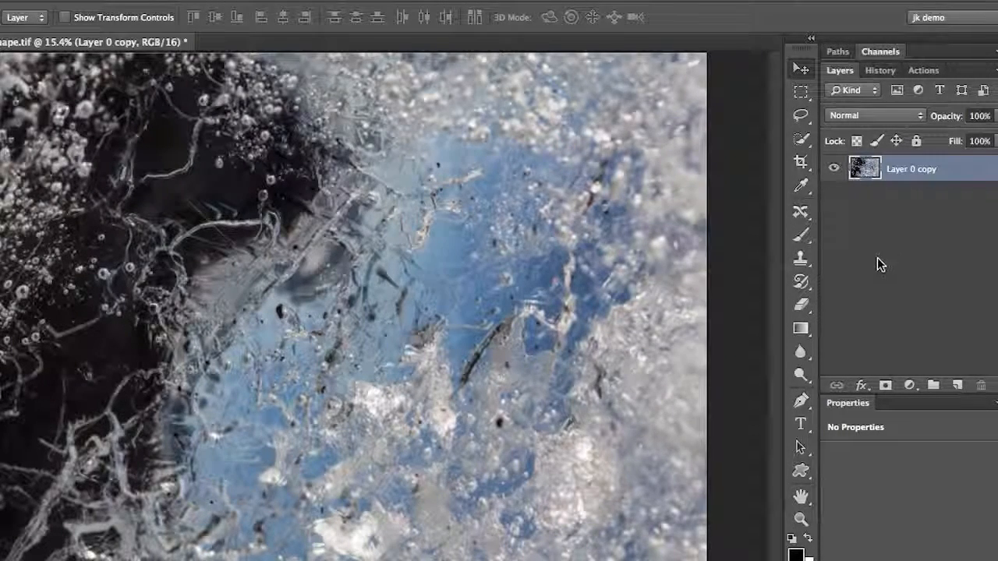
- Draw five black snowflakes as separate shape layers across the photo, one large about 2435 px wide and four smaller around it
key(u)
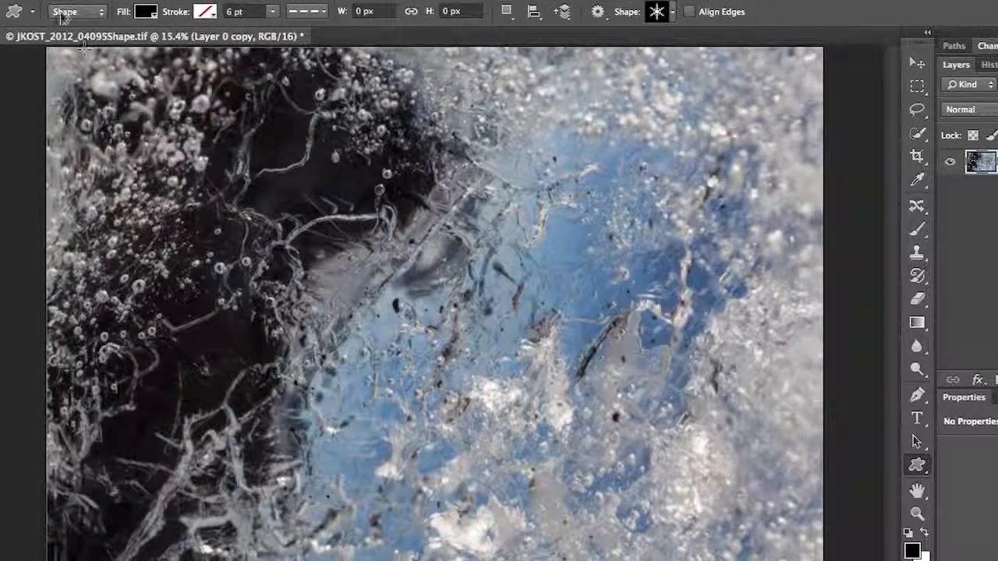
click(0, 17)
click(86, 14)
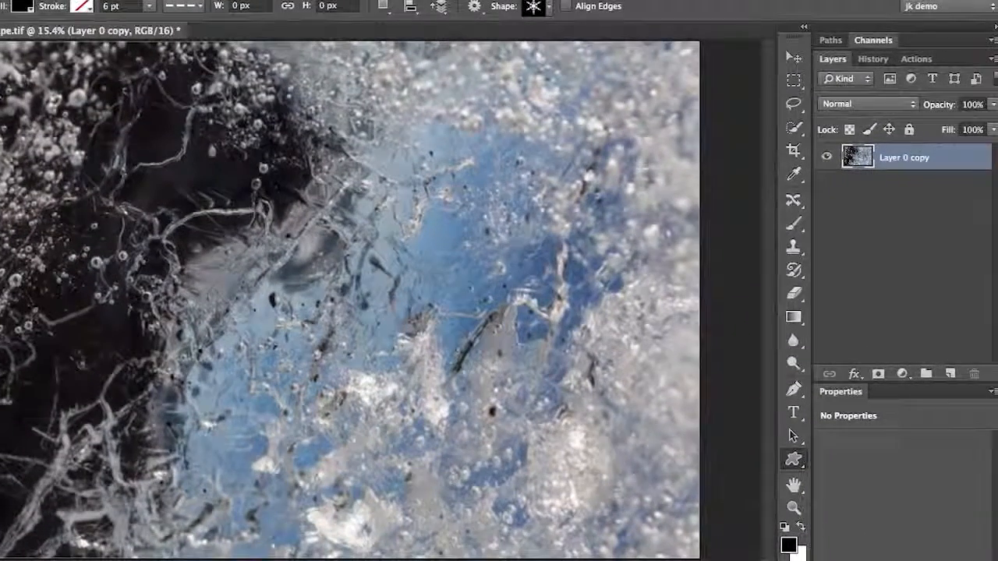
drag(100, 106, 272, 342)
drag(167, 337, 168, 337)
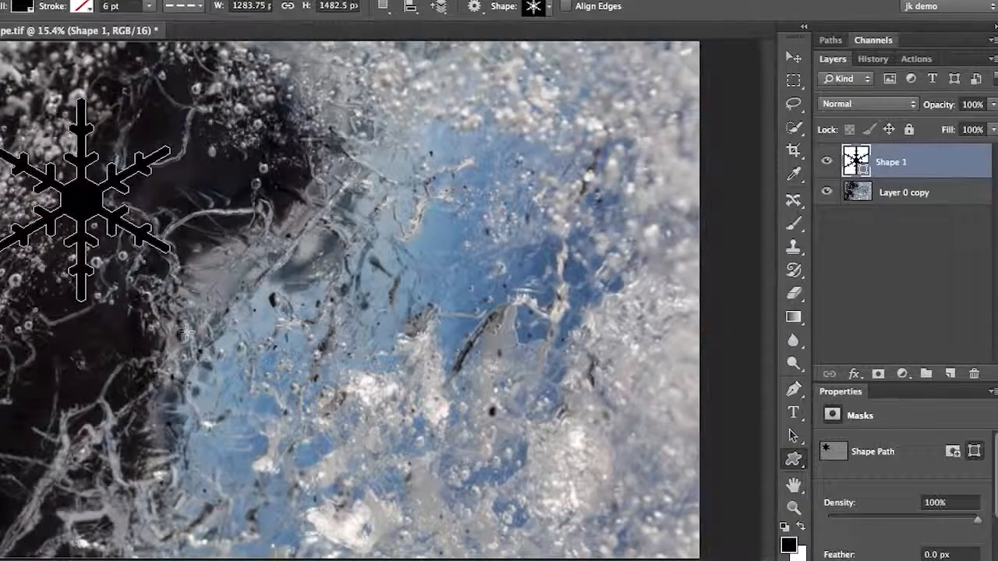
drag(367, 148, 618, 487)
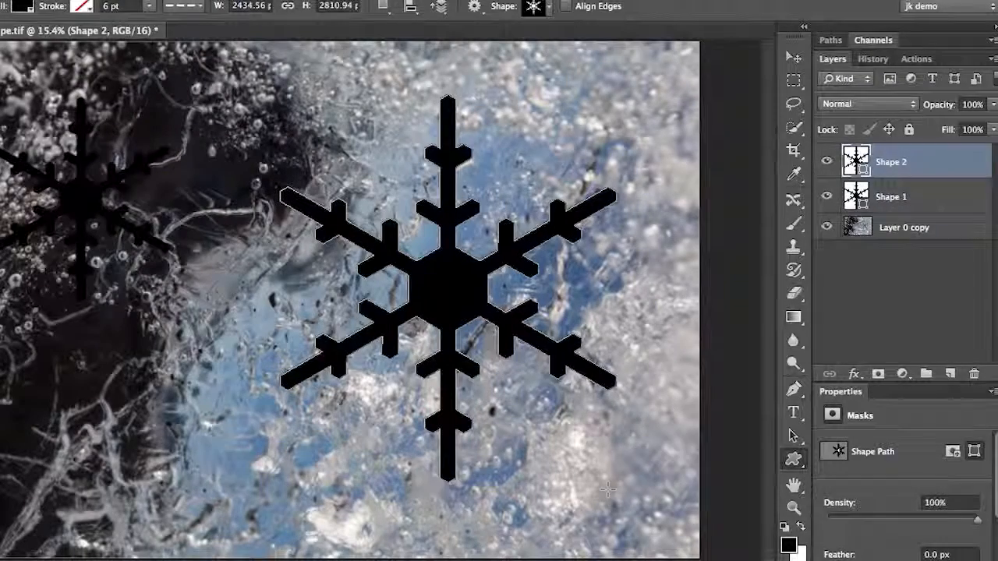
drag(94, 358, 263, 510)
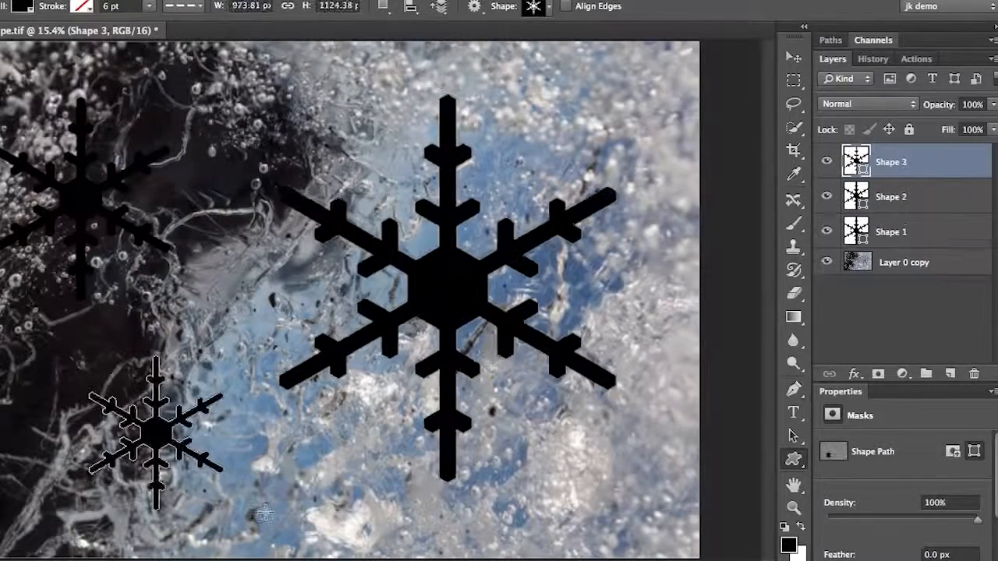
drag(549, 73, 627, 184)
drag(546, 483, 606, 536)
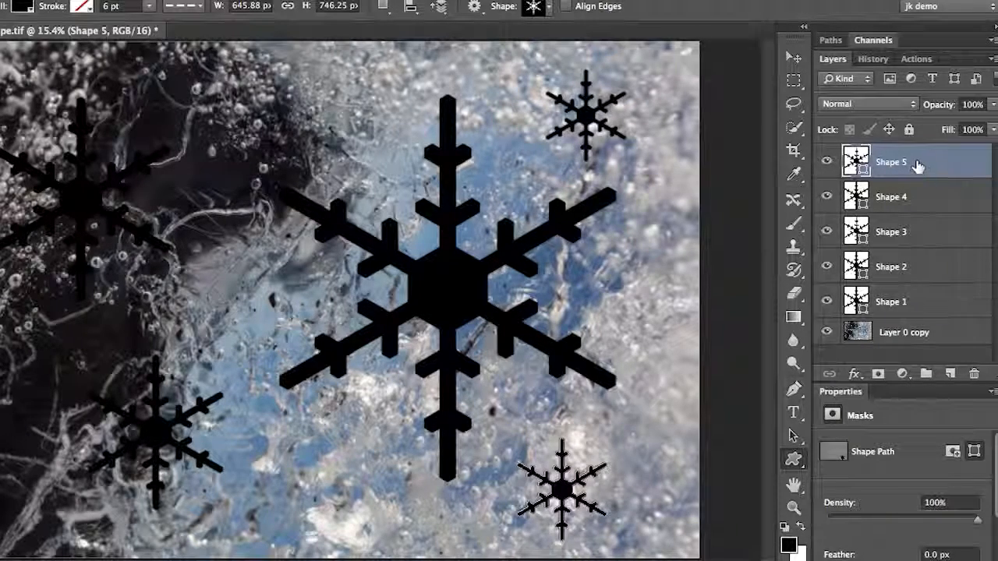
- Group the five snowflake shape layers and place Layer 0 copy above the group as a clipping mask
shift+click(921, 298)
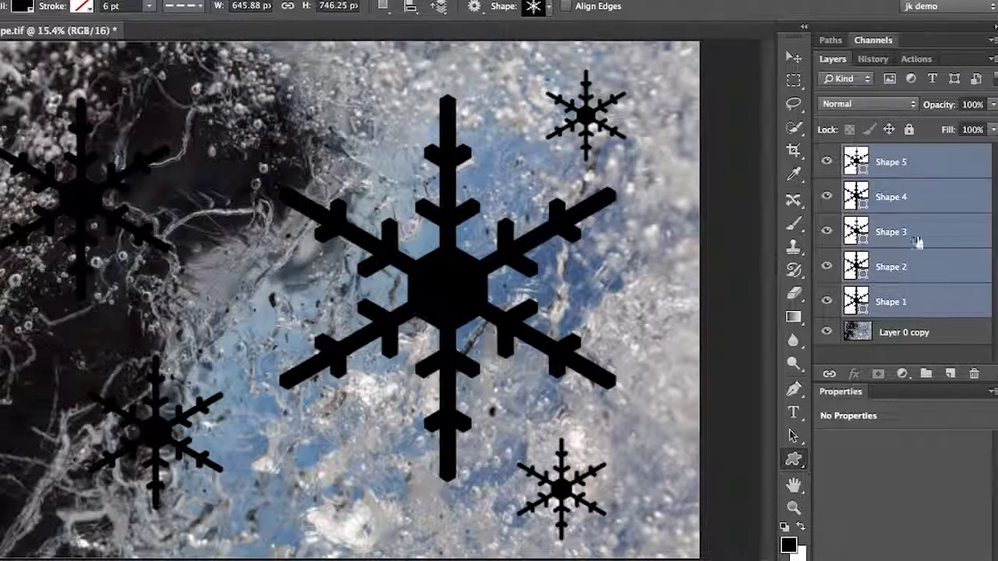
key(ctrl+g)
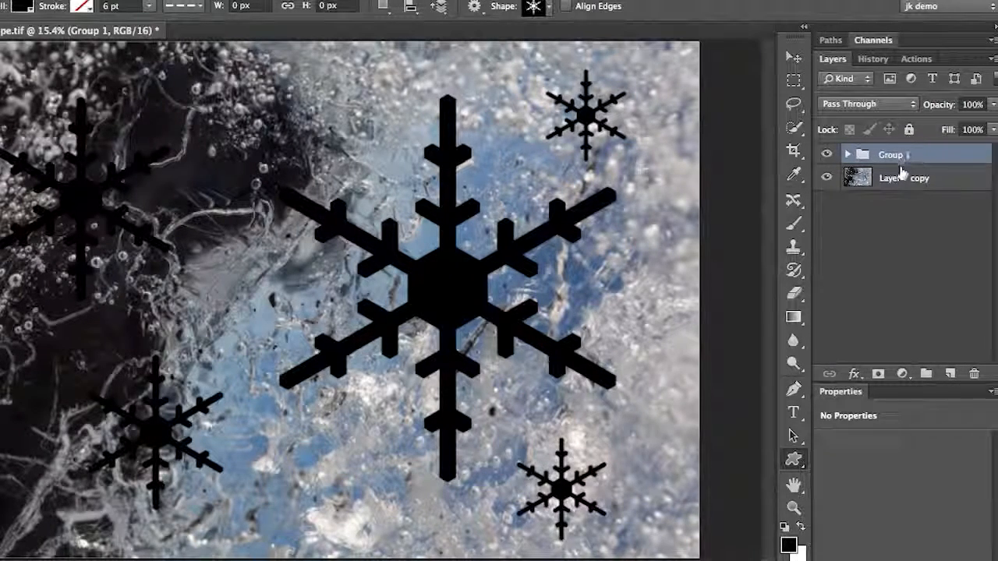
drag(904, 182, 895, 148)
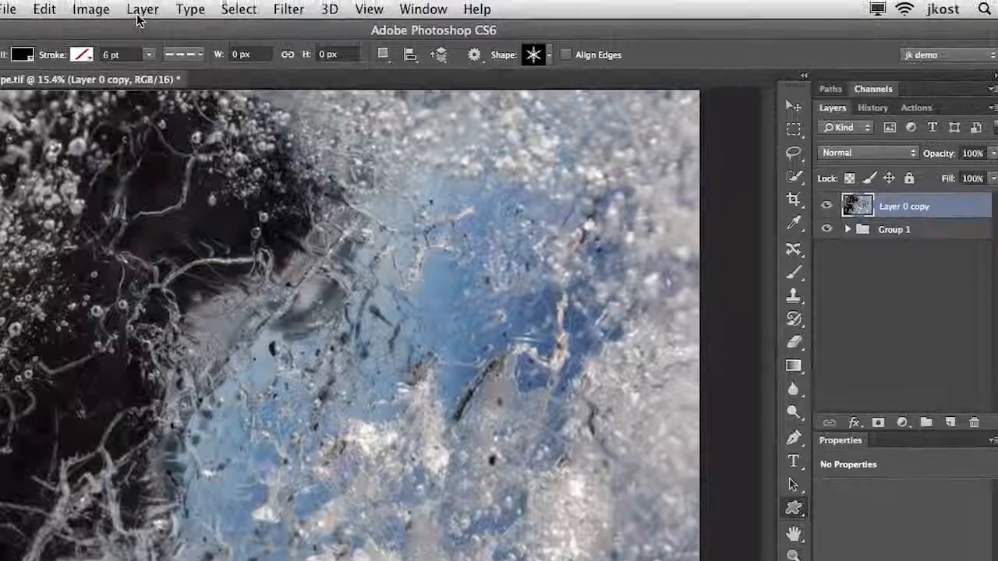
click(143, 9)
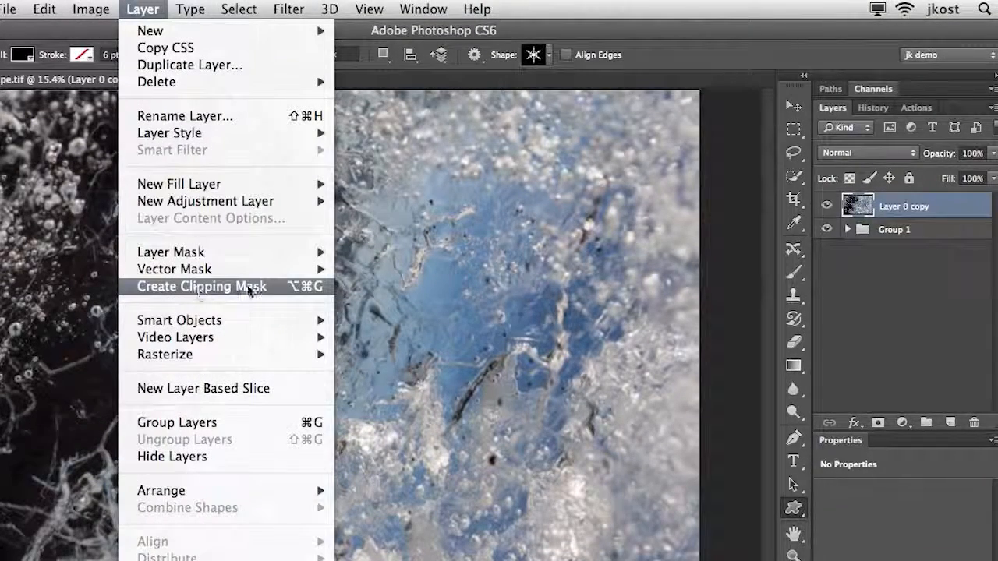
click(275, 286)
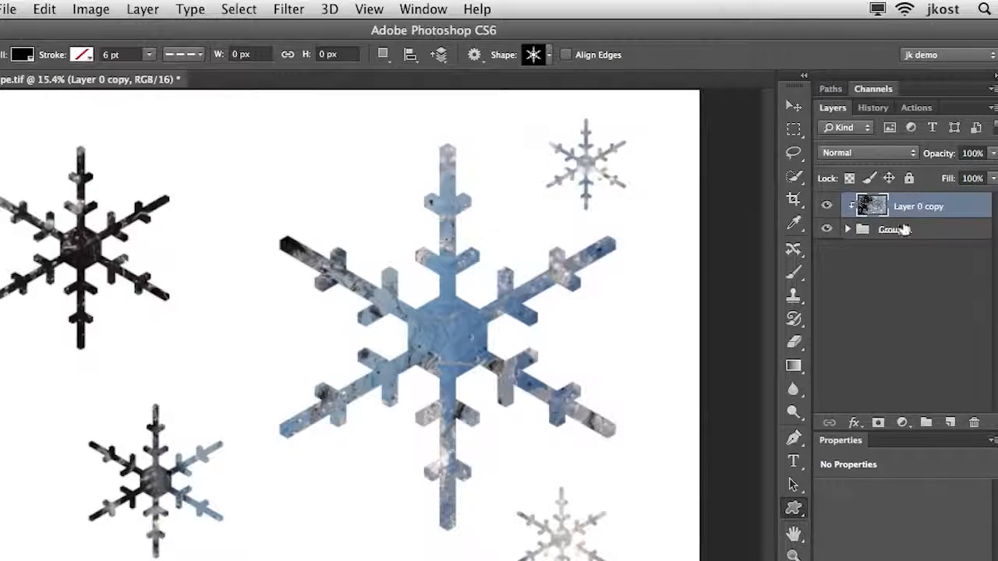
- Move the Shape 5 snowflake inside Group 1 from the image's lower right to the gap between the upper-left and large snowflakes
click(848, 229)
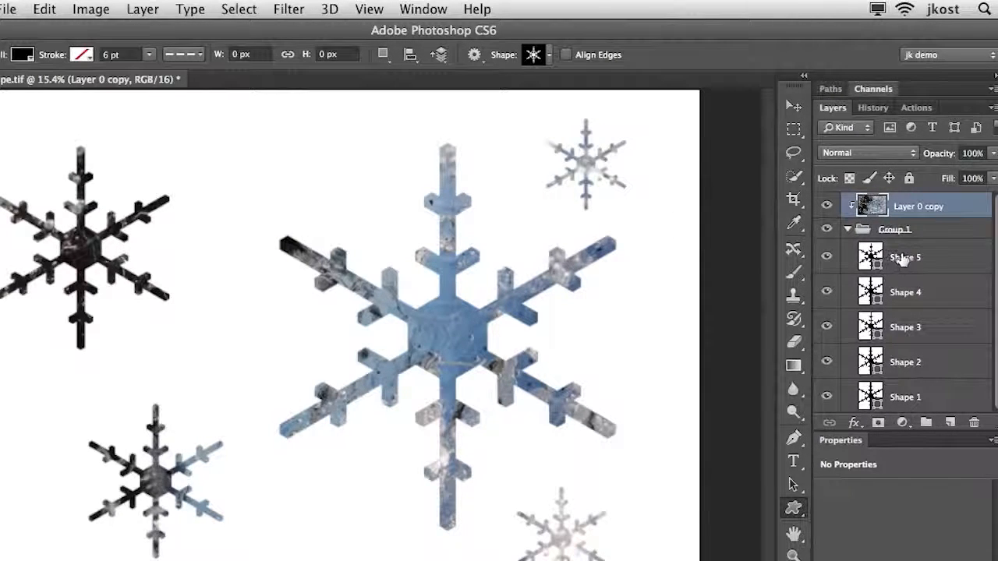
click(902, 261)
key(v)
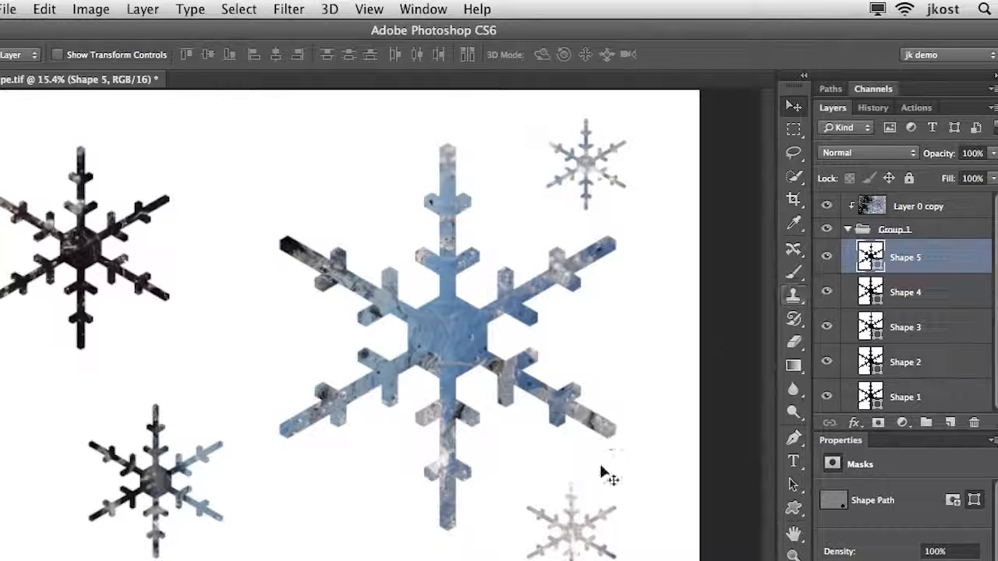
drag(573, 530, 247, 185)
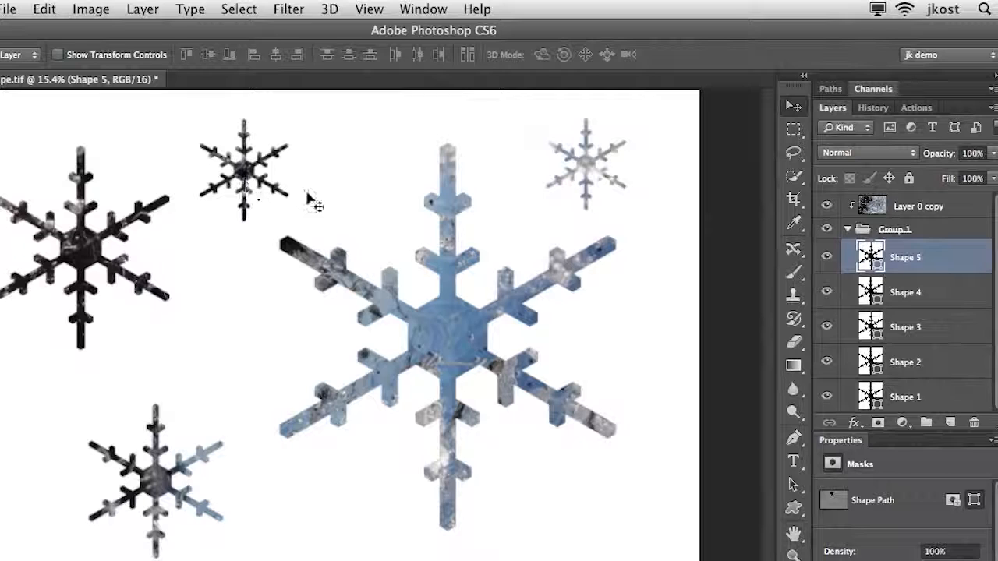